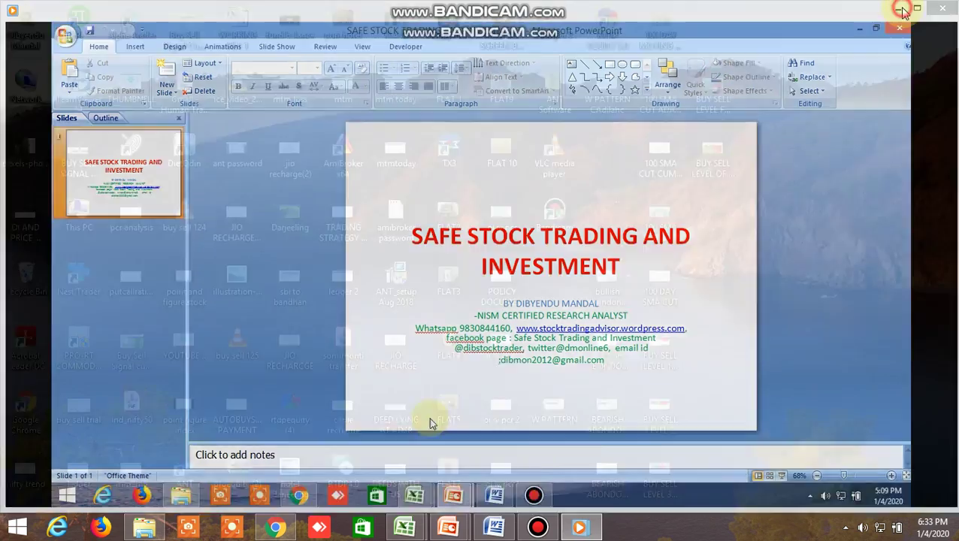
Step: Minimize the video player and view the W PATTERN desktop image in Windows Photo Viewer
{"action": "left_click", "coordinate": [901, 10]}
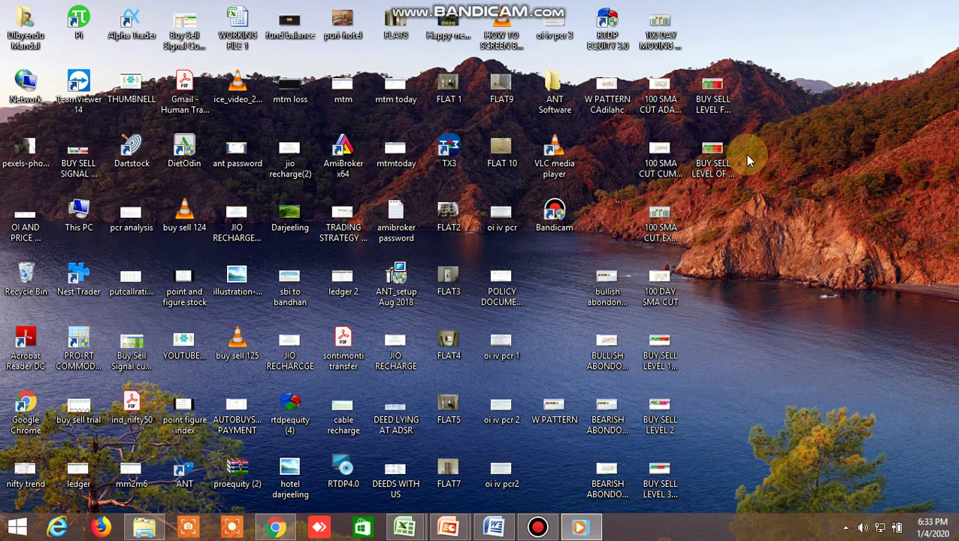
{"action": "left_click", "coordinate": [615, 277]}
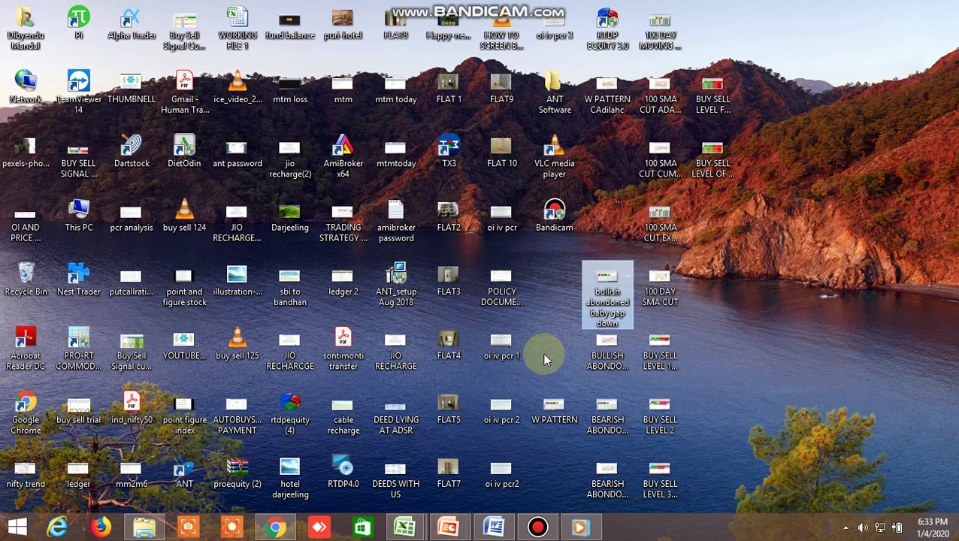
{"action": "left_click", "coordinate": [553, 398]}
{"action": "right_click", "coordinate": [560, 398]}
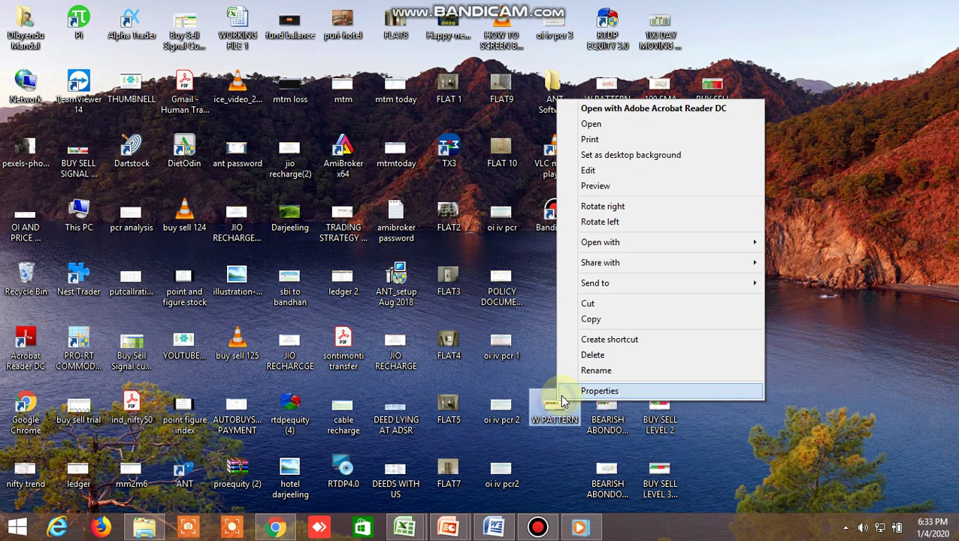
{"action": "mouse_move", "coordinate": [612, 244]}
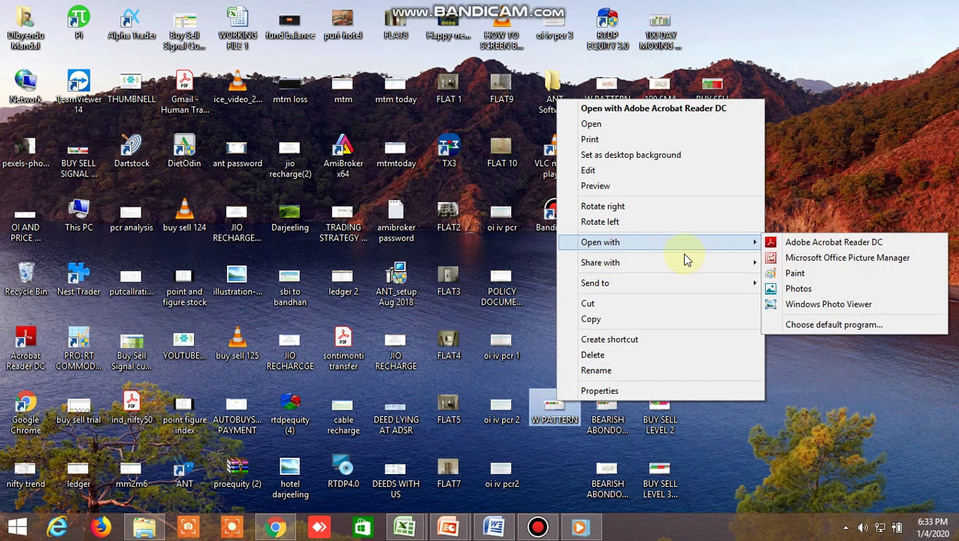
{"action": "left_click", "coordinate": [798, 304]}
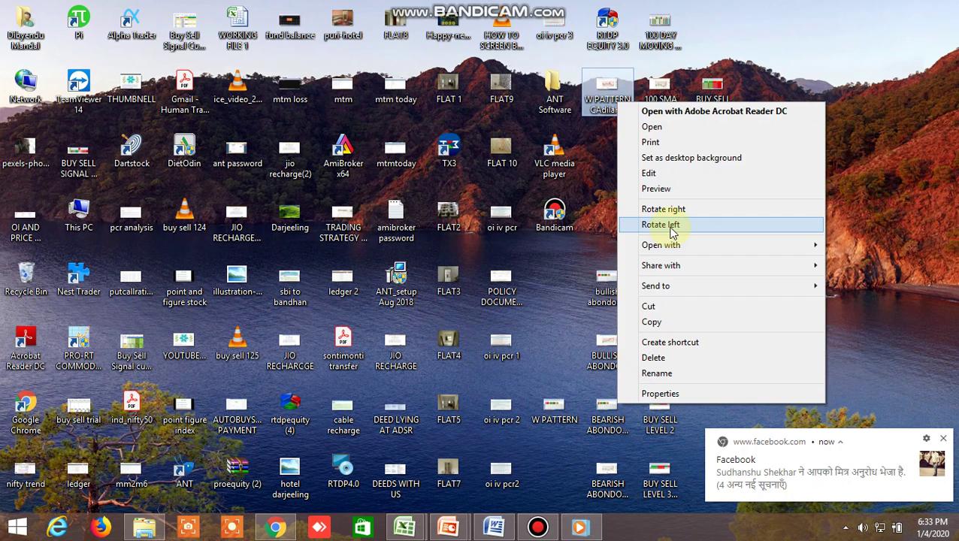
Step: View the W PATTERN CAdilahc chart image in Windows Photo Viewer, then close it
{"action": "mouse_move", "coordinate": [669, 249]}
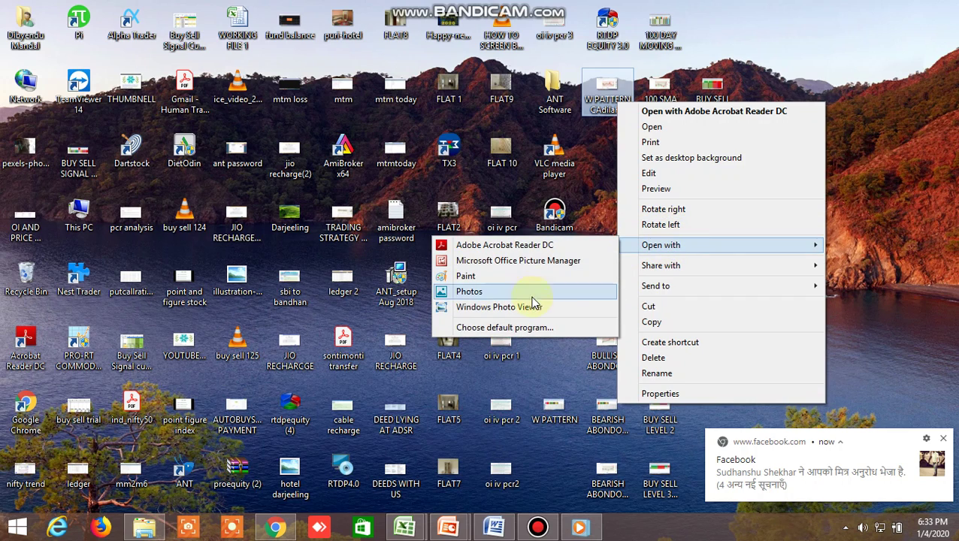
{"action": "left_click", "coordinate": [495, 306]}
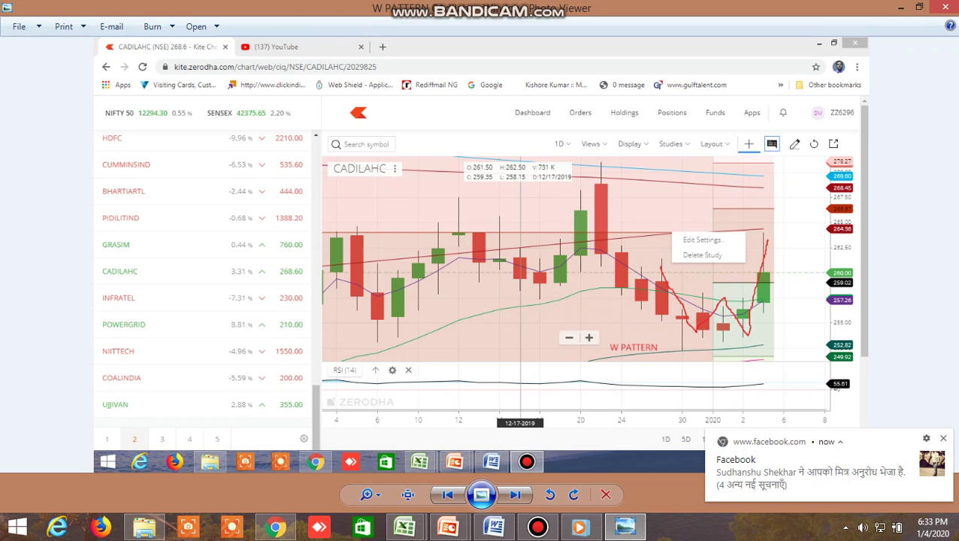
{"action": "key", "text": "alt+F4"}
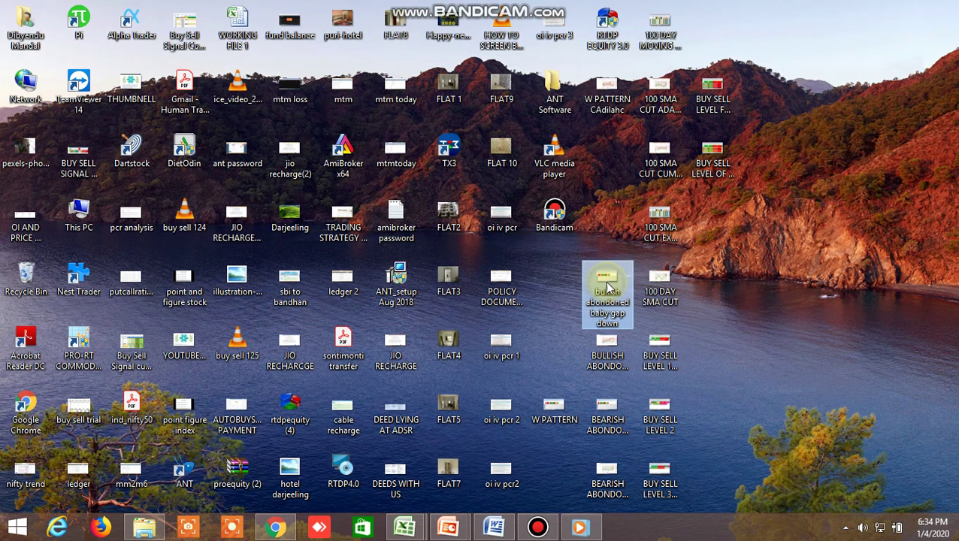
Step: View the "bullish abondoned baby gap down" screener image in Windows Photo Viewer, then close it
{"action": "right_click", "coordinate": [601, 304]}
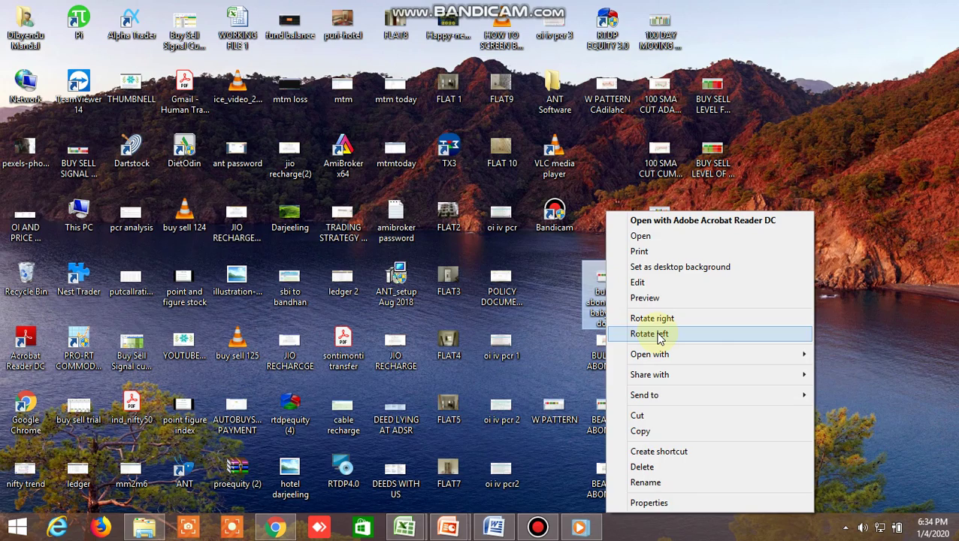
{"action": "mouse_move", "coordinate": [653, 354]}
{"action": "left_click", "coordinate": [515, 415]}
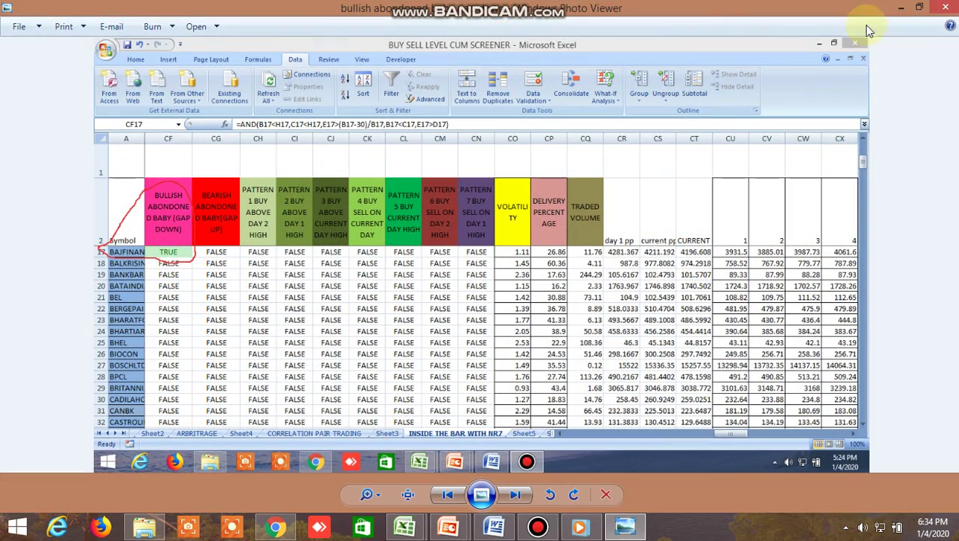
{"action": "left_click", "coordinate": [944, 7]}
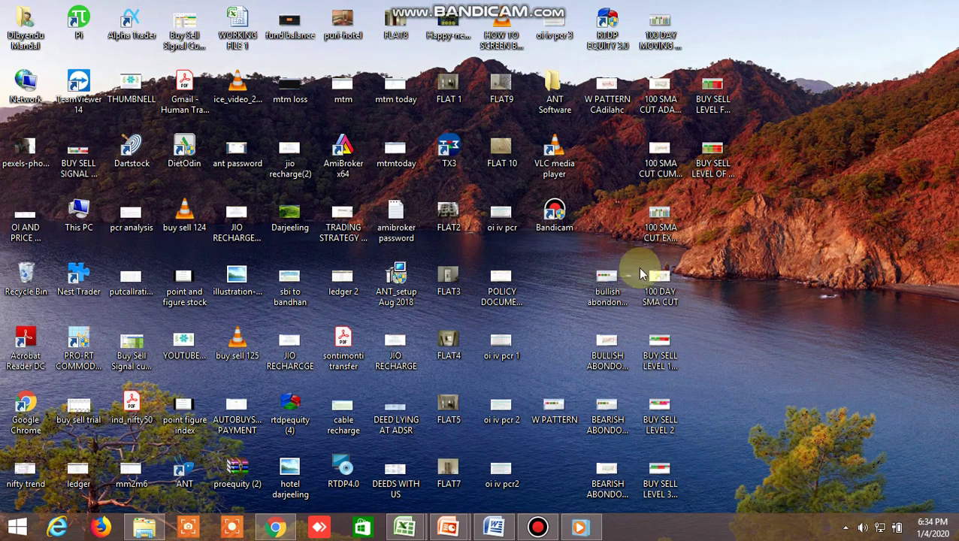
Step: View the "BULLISH ABONDONED BABY GAP DOWN(1)" chart image in Windows Photo Viewer, then close it
{"action": "left_click", "coordinate": [608, 342]}
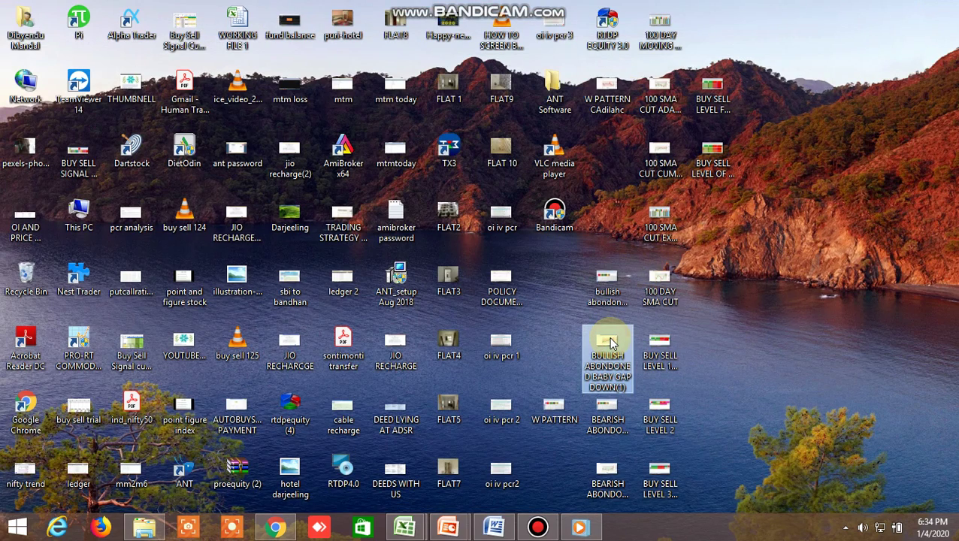
{"action": "right_click", "coordinate": [610, 342]}
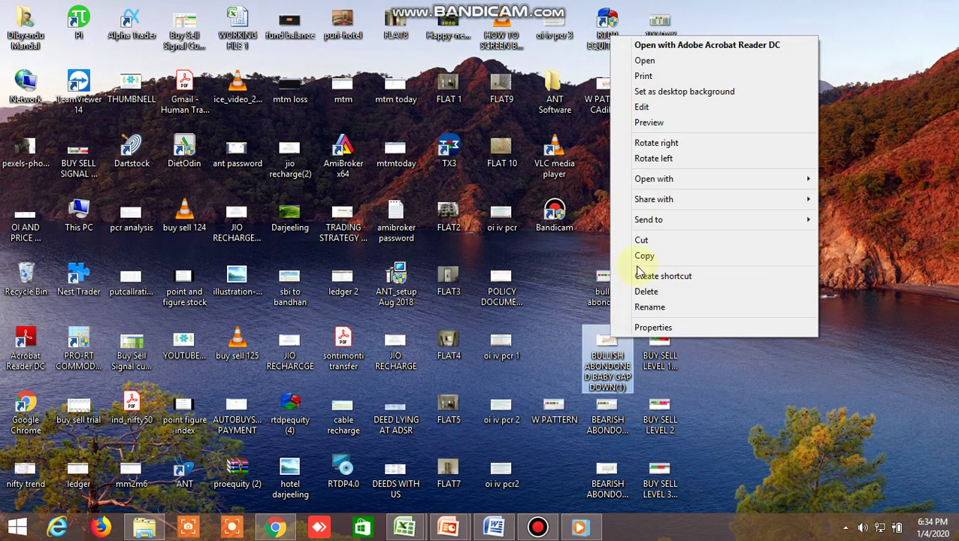
{"action": "mouse_move", "coordinate": [639, 178]}
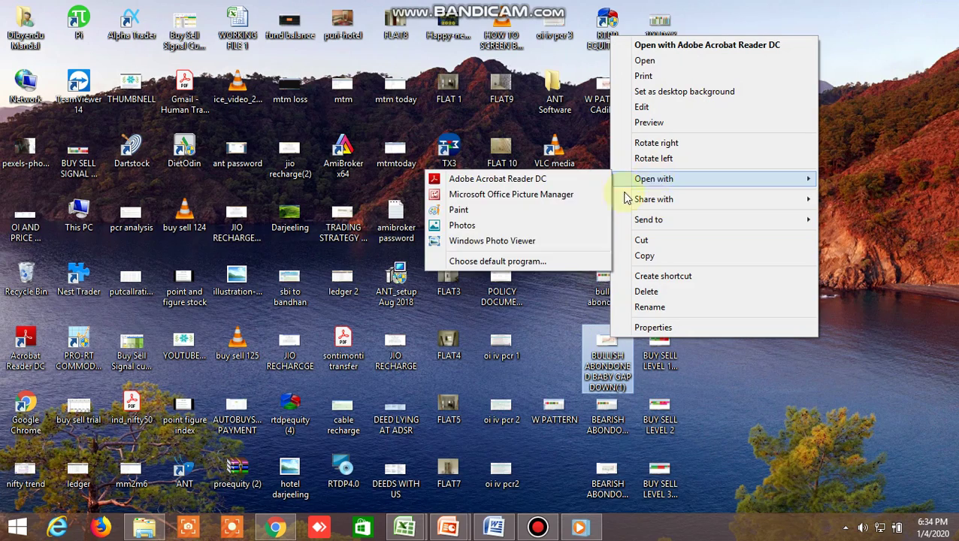
{"action": "left_click", "coordinate": [524, 248]}
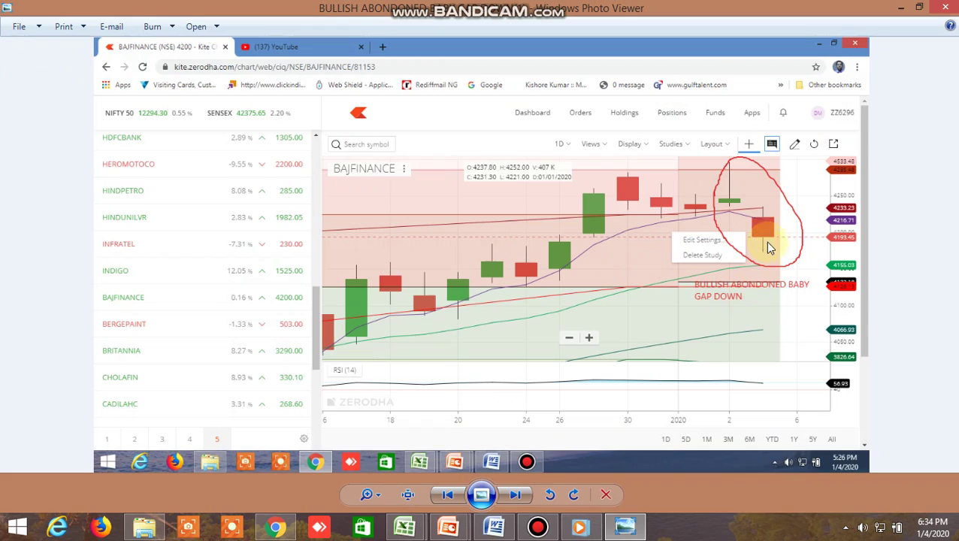
{"action": "left_click", "coordinate": [946, 6]}
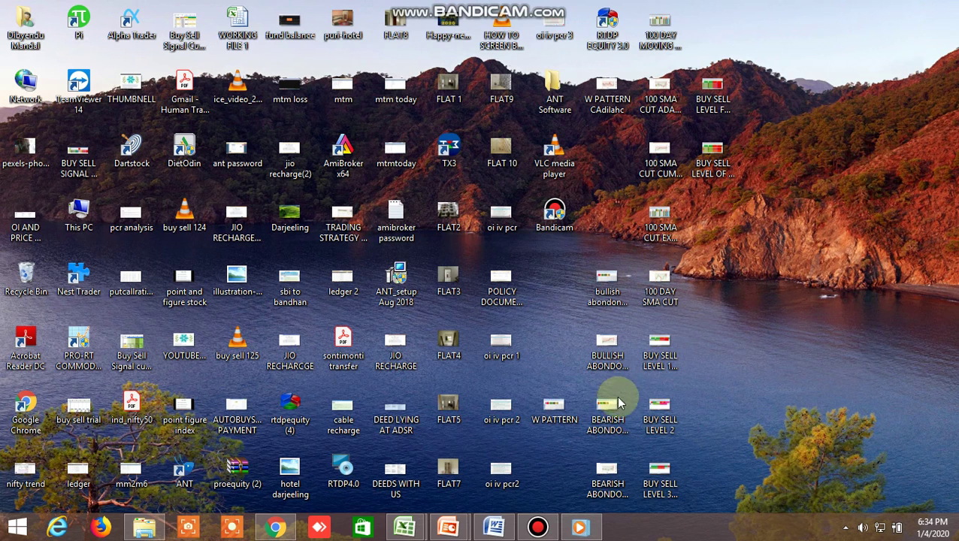
Step: View the bearish abondoned baby gap up chart image for OIL in Windows Photo Viewer, then close it
{"action": "left_click", "coordinate": [617, 474]}
{"action": "right_click", "coordinate": [618, 471]}
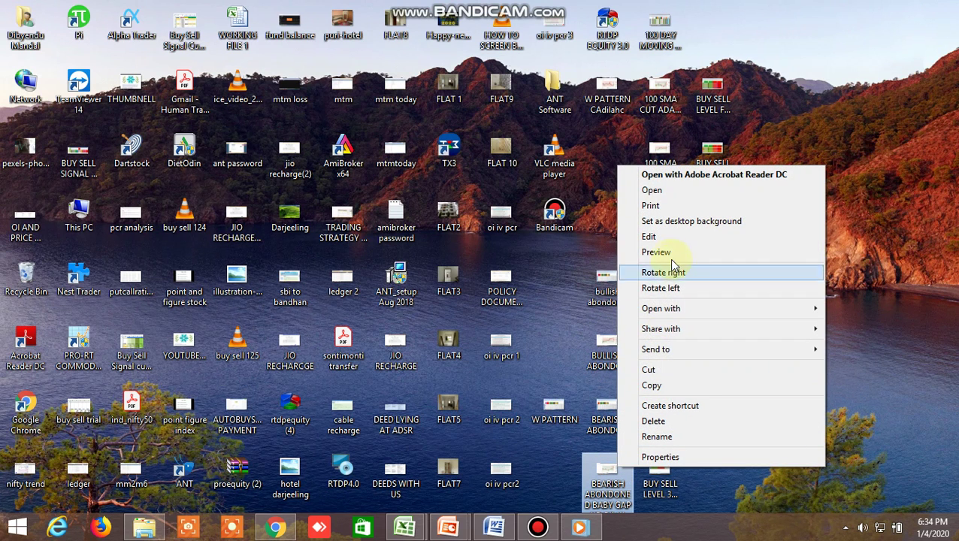
{"action": "mouse_move", "coordinate": [671, 311]}
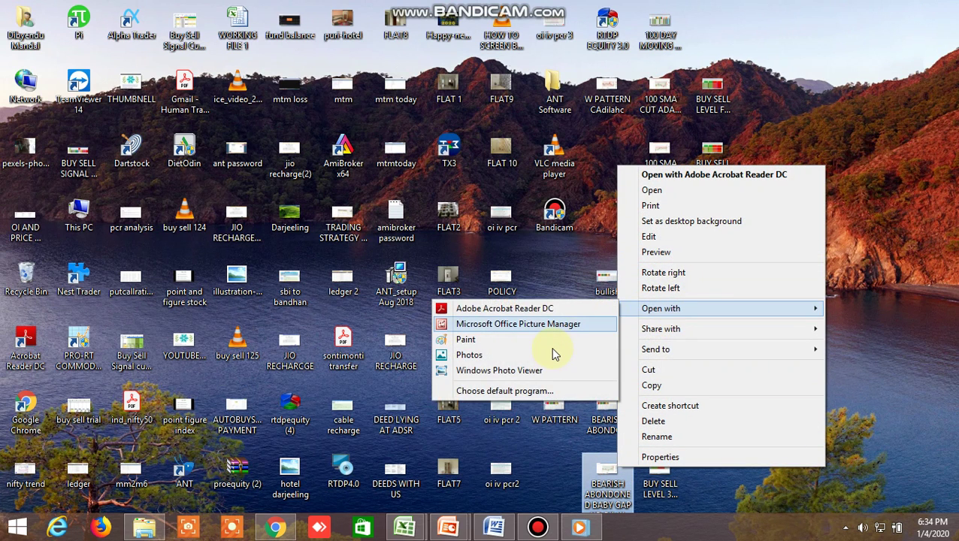
{"action": "left_click", "coordinate": [528, 370]}
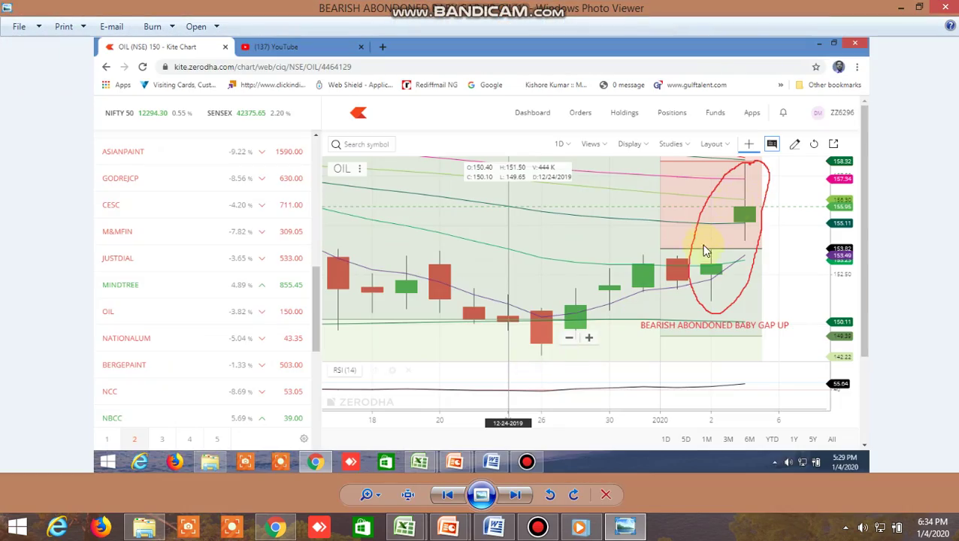
{"action": "left_click", "coordinate": [943, 9]}
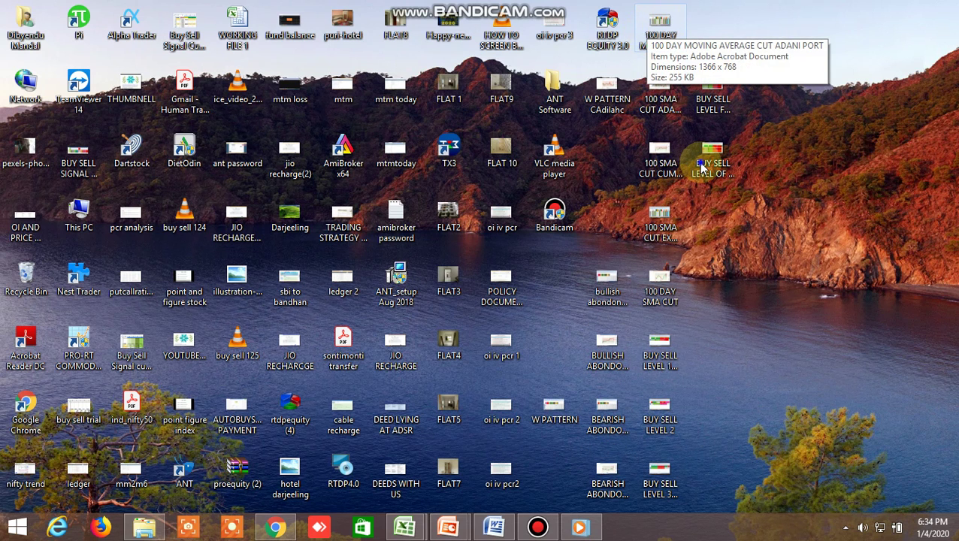
Step: View the 100 SMA CUT images for ADANI PORT and CUMMINSIND in Windows Photo Viewer, closing each one
{"action": "double_click", "coordinate": [659, 90]}
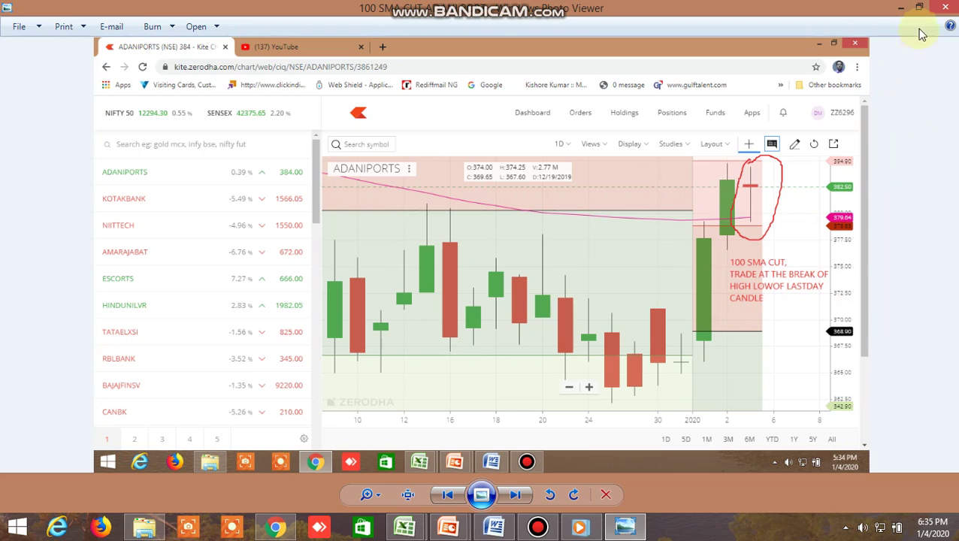
{"action": "left_click", "coordinate": [942, 9]}
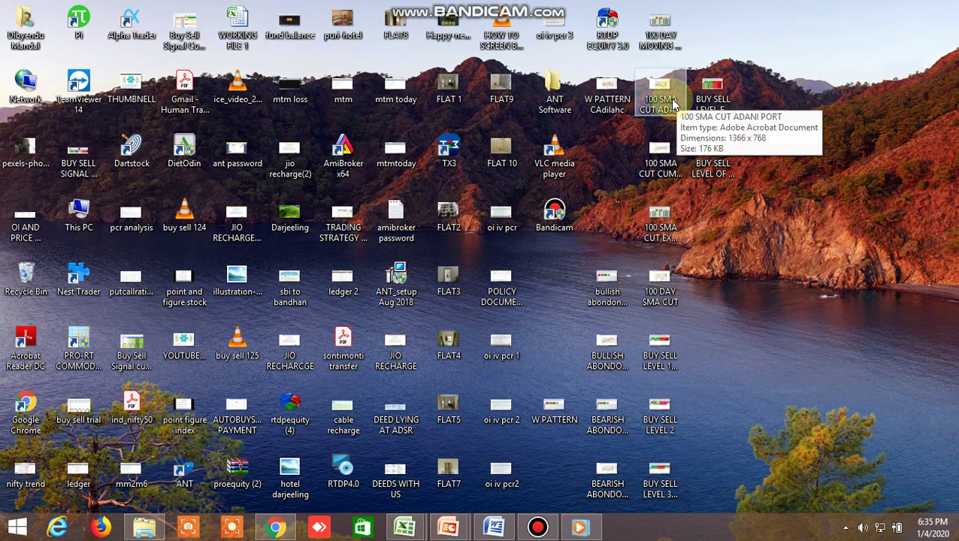
{"action": "right_click", "coordinate": [654, 146]}
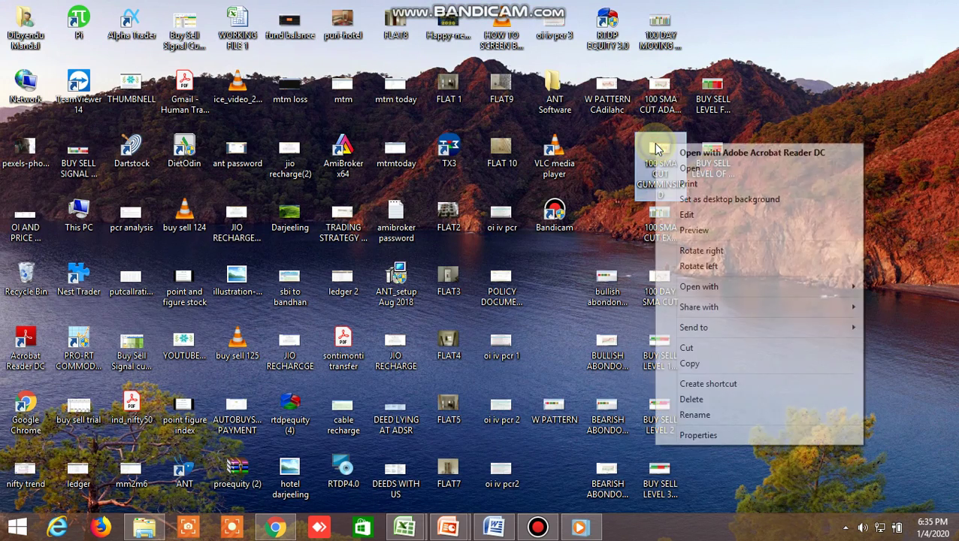
{"action": "mouse_move", "coordinate": [706, 286]}
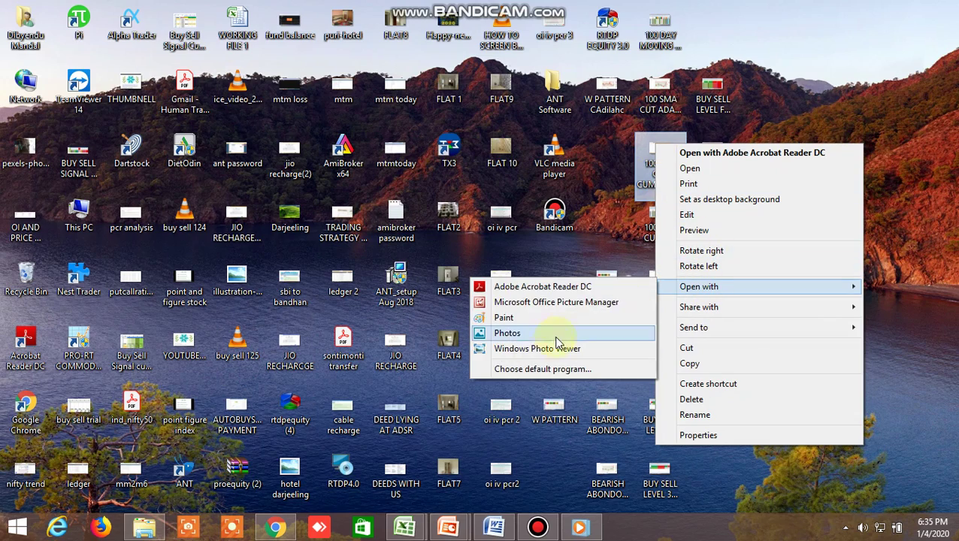
{"action": "left_click", "coordinate": [548, 349]}
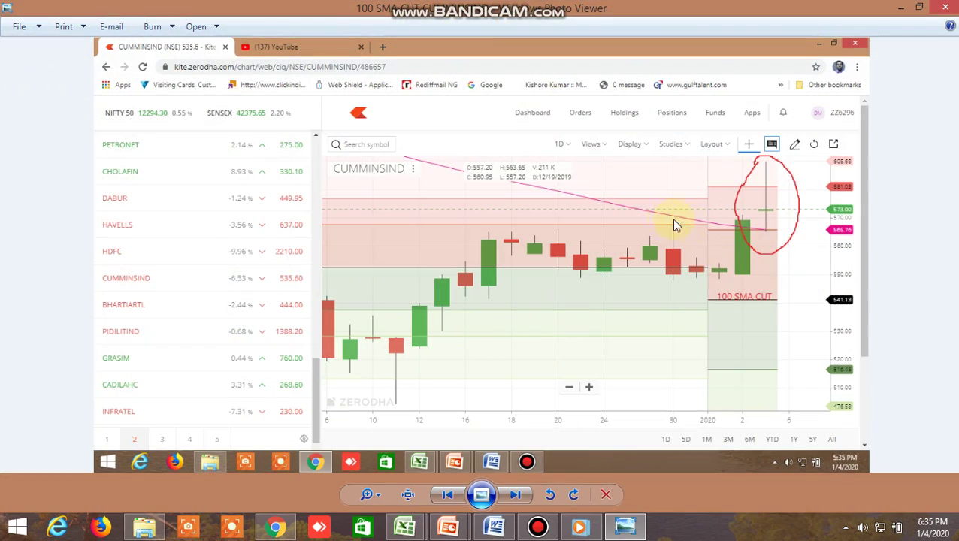
{"action": "left_click", "coordinate": [946, 9]}
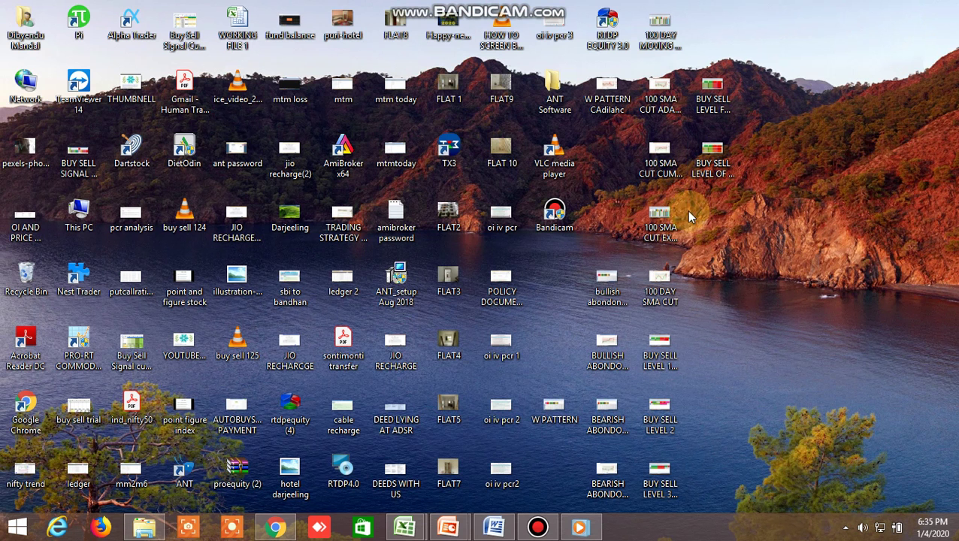
Step: View the 100 DAY SMA CUT chart image for EXIDEIND in Windows Photo Viewer, then close it
{"action": "right_click", "coordinate": [665, 296]}
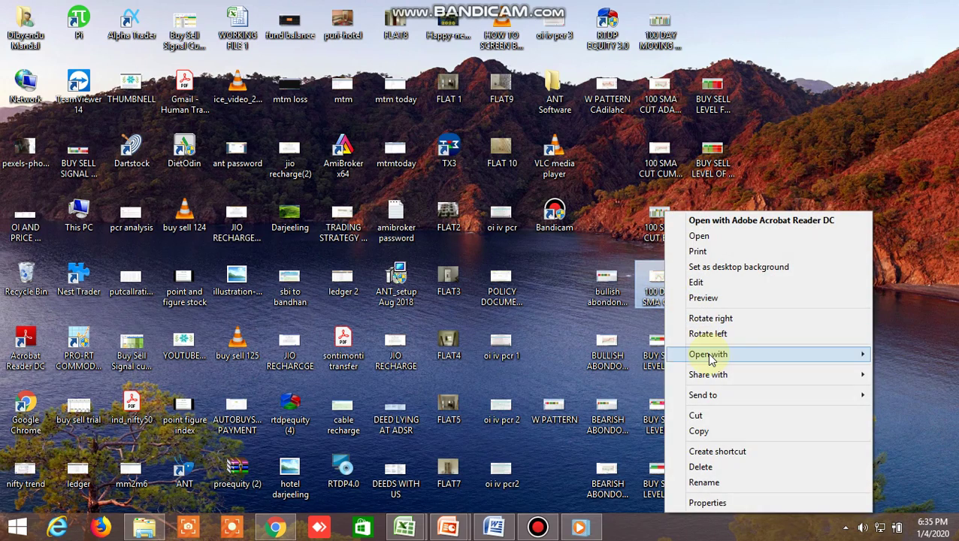
{"action": "mouse_move", "coordinate": [710, 359]}
{"action": "left_click", "coordinate": [573, 418]}
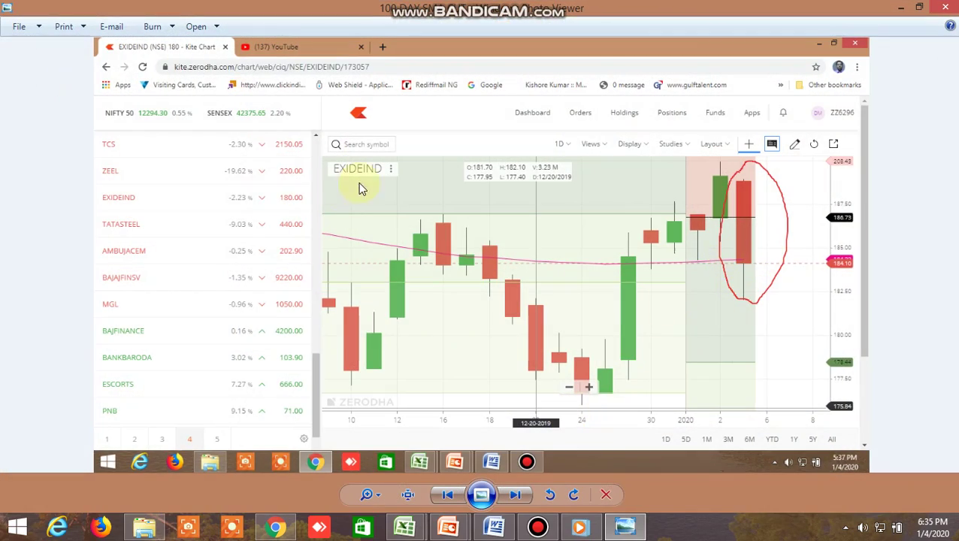
{"action": "left_click", "coordinate": [941, 10]}
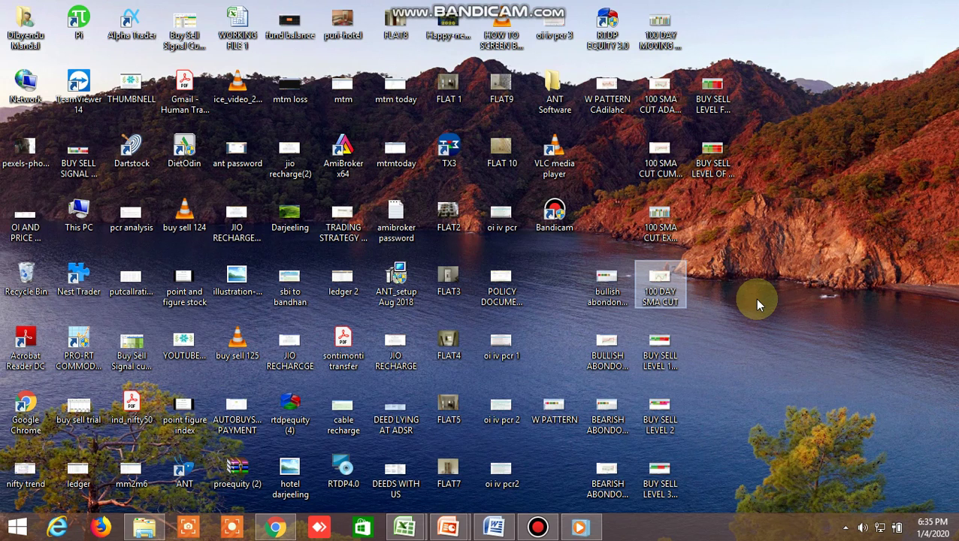
Step: Switch back to the minimized Windows Media Player window showing the recorded stock screener video
{"action": "right_click", "coordinate": [579, 527]}
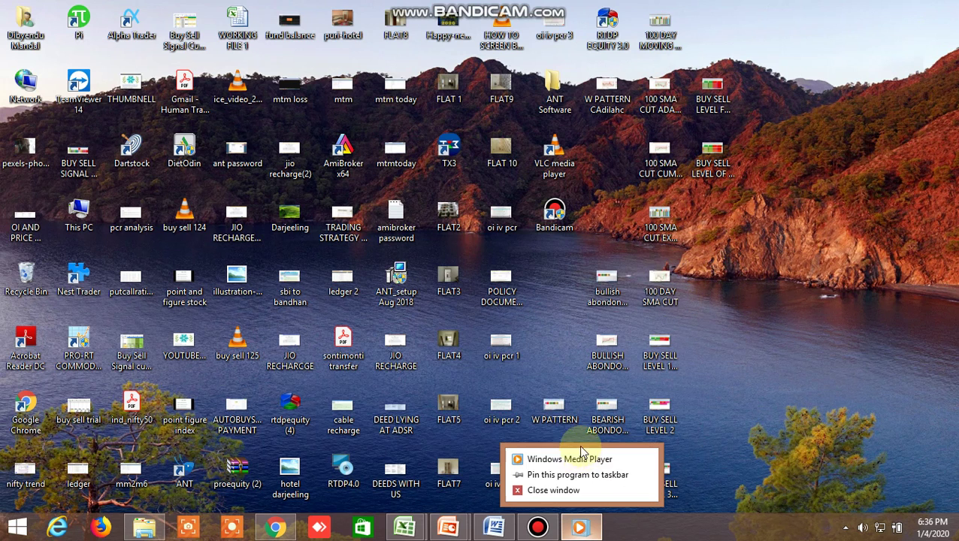
{"action": "left_click", "coordinate": [585, 239]}
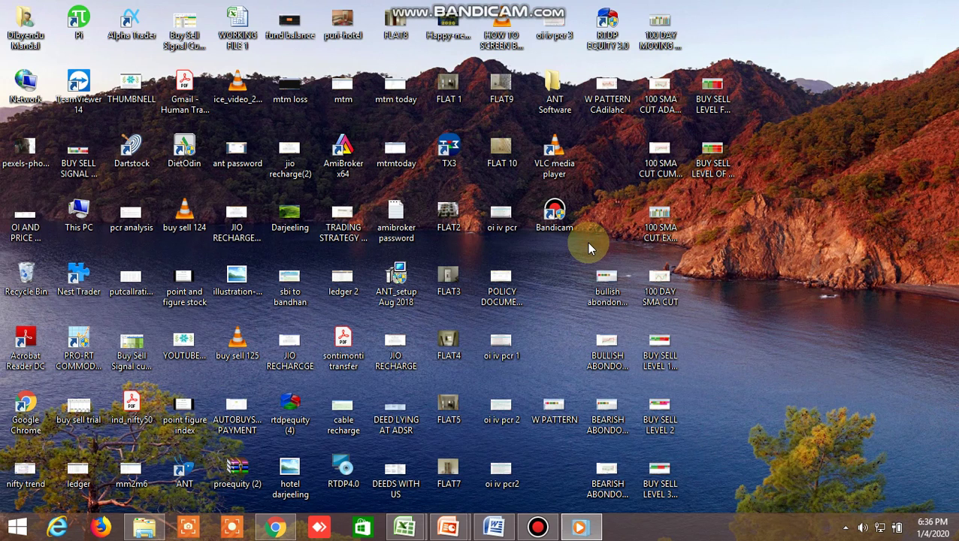
{"action": "left_click", "coordinate": [594, 531]}
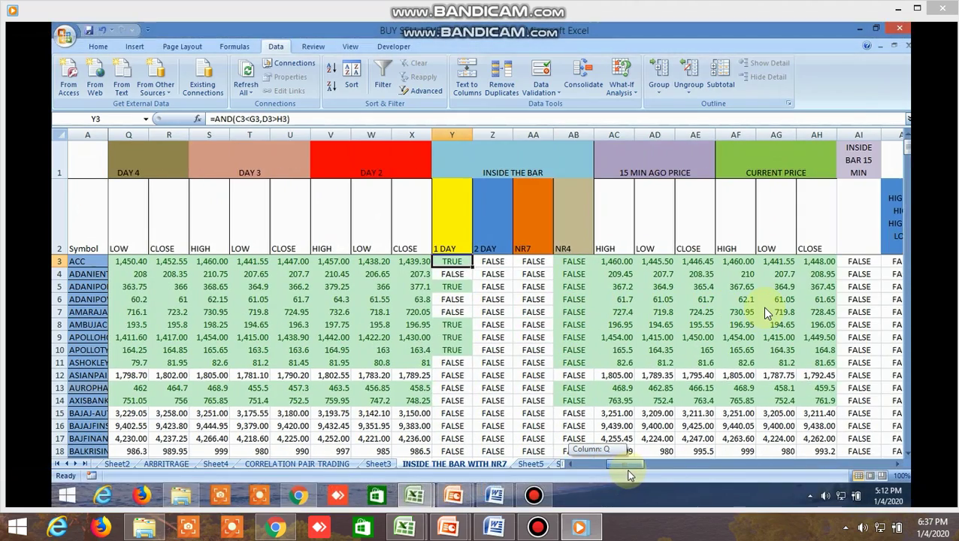
Step: Check the system volume level while the recorded screener video plays, then dismiss the volume control
{"action": "left_click", "coordinate": [864, 528]}
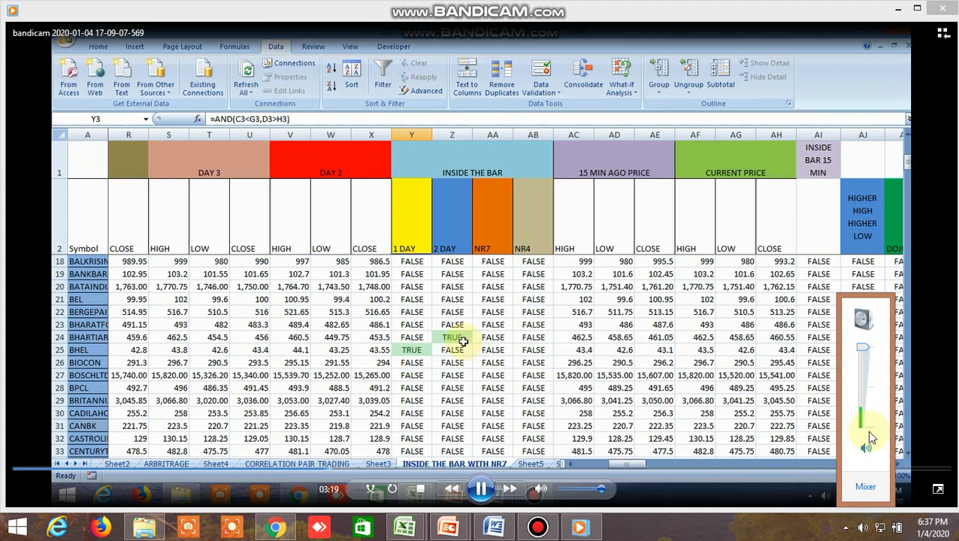
{"action": "left_click", "coordinate": [857, 509]}
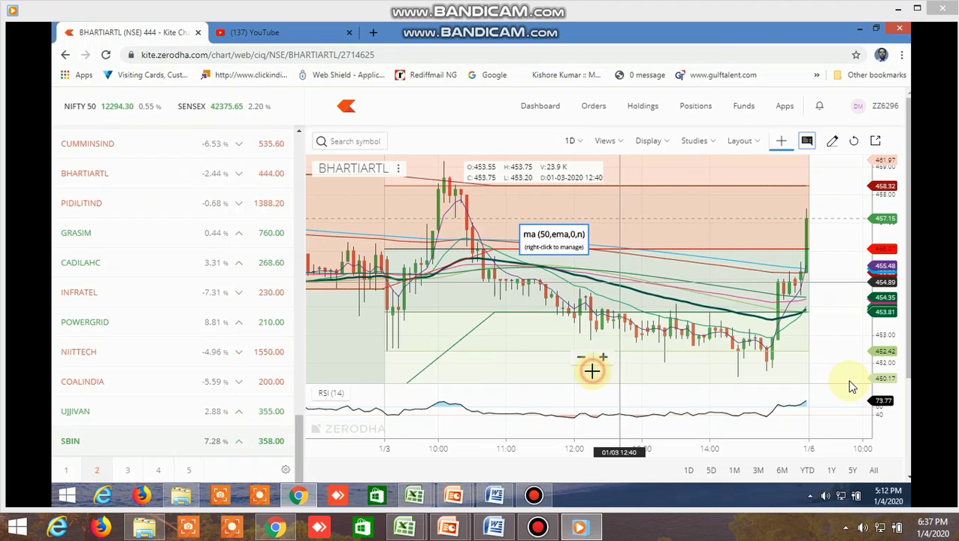
{"action": "scroll", "coordinate": [720, 368], "scroll_direction": "up", "scroll_amount": 3}
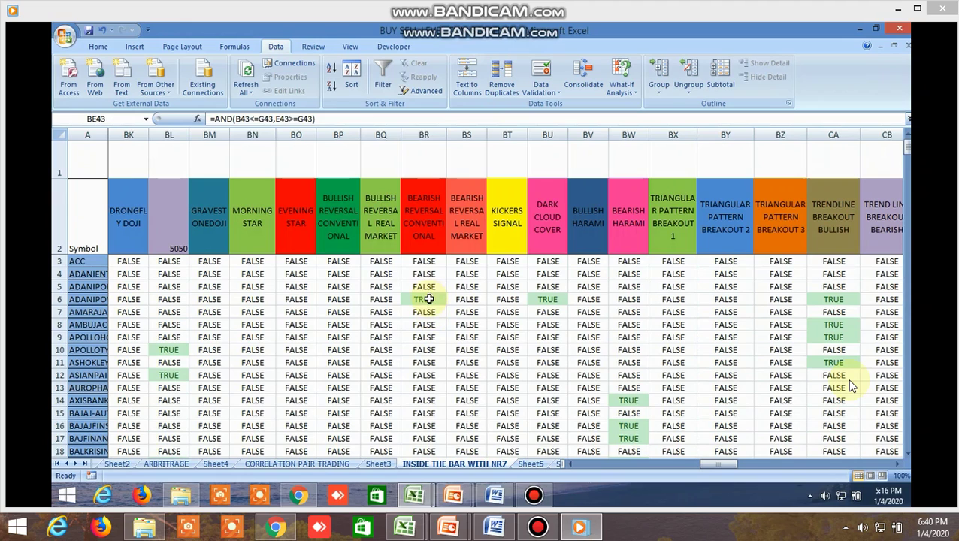
Step: Inspect the Bearish Reversal Conventional and Dark Cloud Cover signal cells in row 6, plus the Dark Cloud Cover signal for CHOLAFIN
{"action": "left_click", "coordinate": [428, 299]}
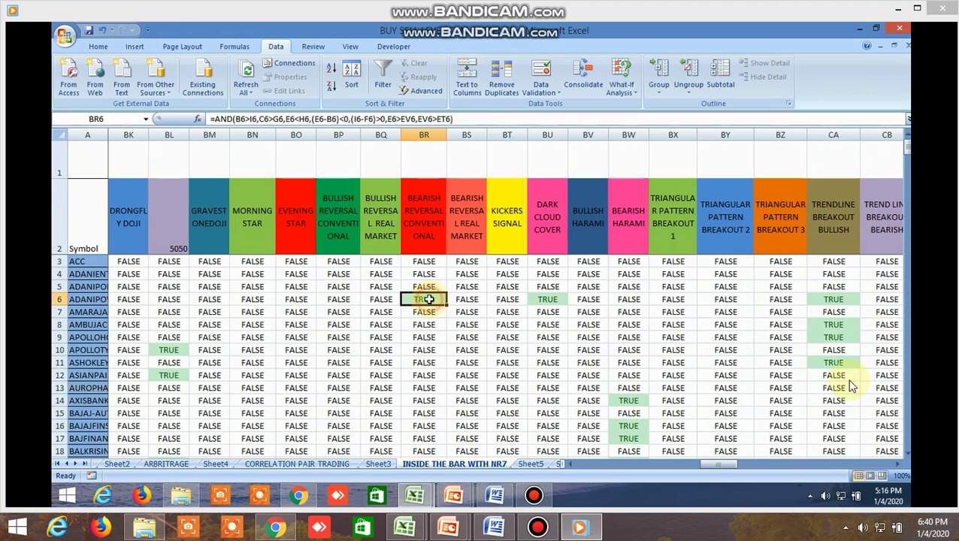
{"action": "left_click", "coordinate": [549, 298]}
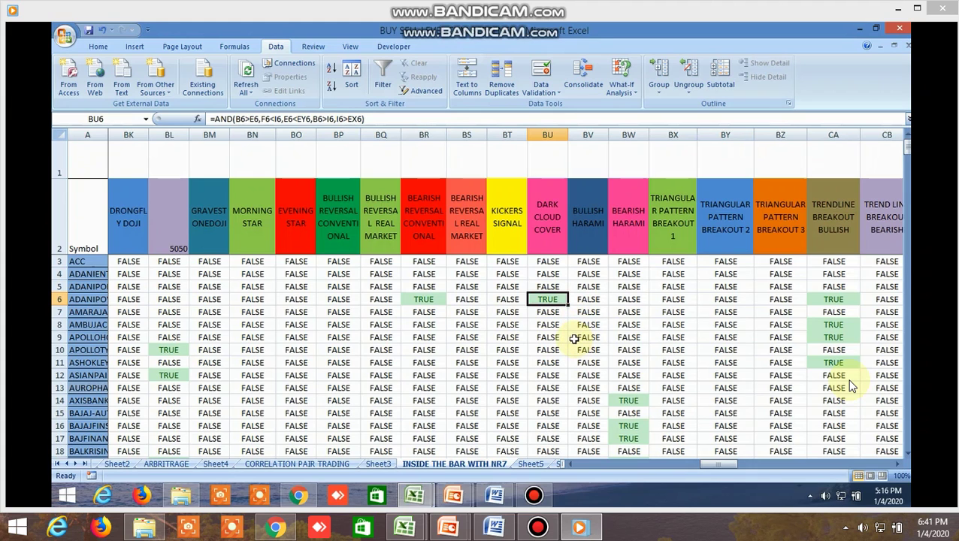
{"action": "scroll", "coordinate": [573, 338], "scroll_direction": "down", "scroll_amount": 8}
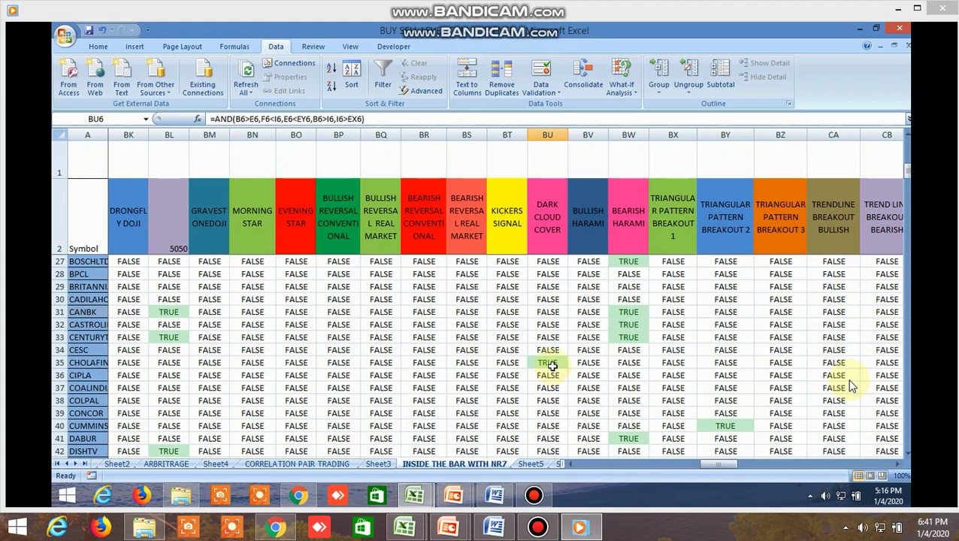
{"action": "left_click", "coordinate": [549, 363]}
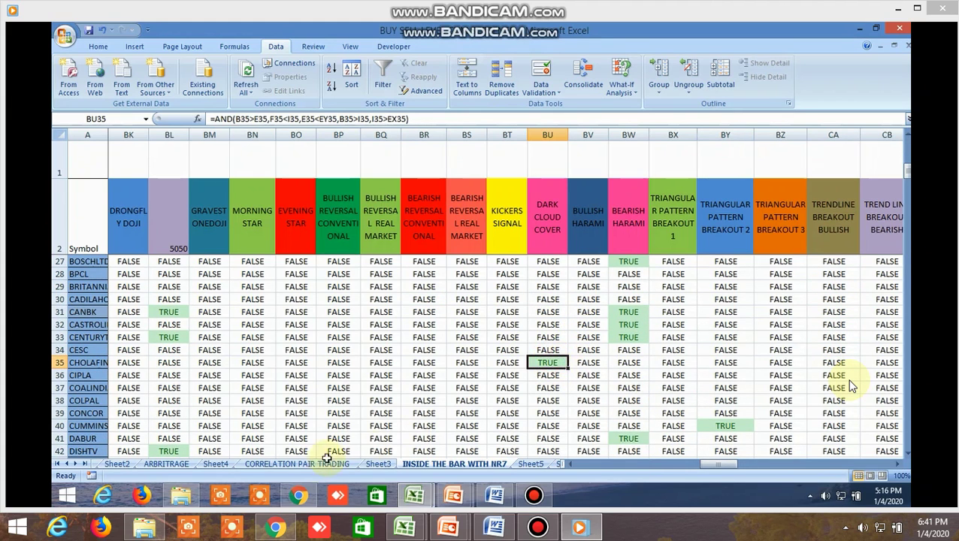
Step: Switch to the Kite chart page in Chrome, search the marketwatch for "cholafin" and pick the NSE CHOLAFIN stock
{"action": "left_click", "coordinate": [299, 494]}
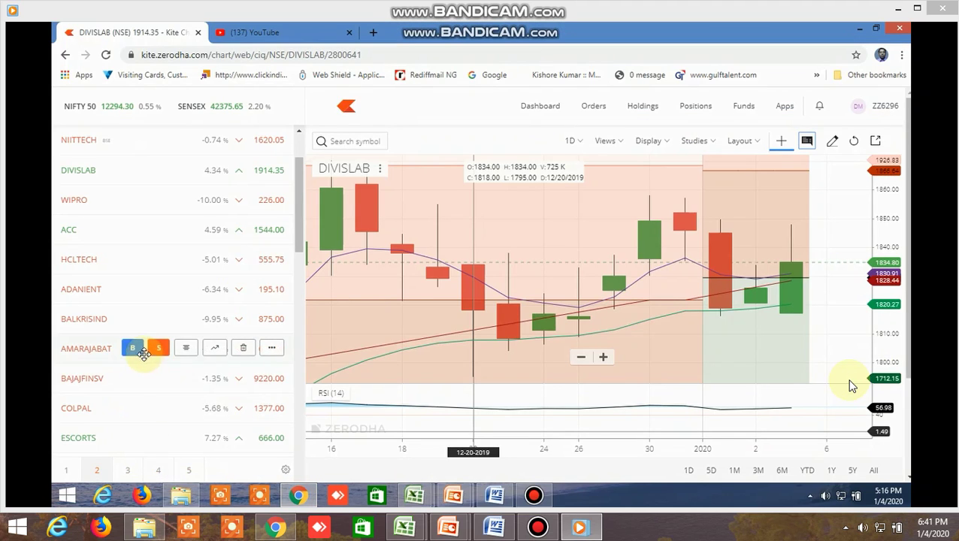
{"action": "left_click_drag", "start_coordinate": [144, 353], "coordinate": [89, 141]}
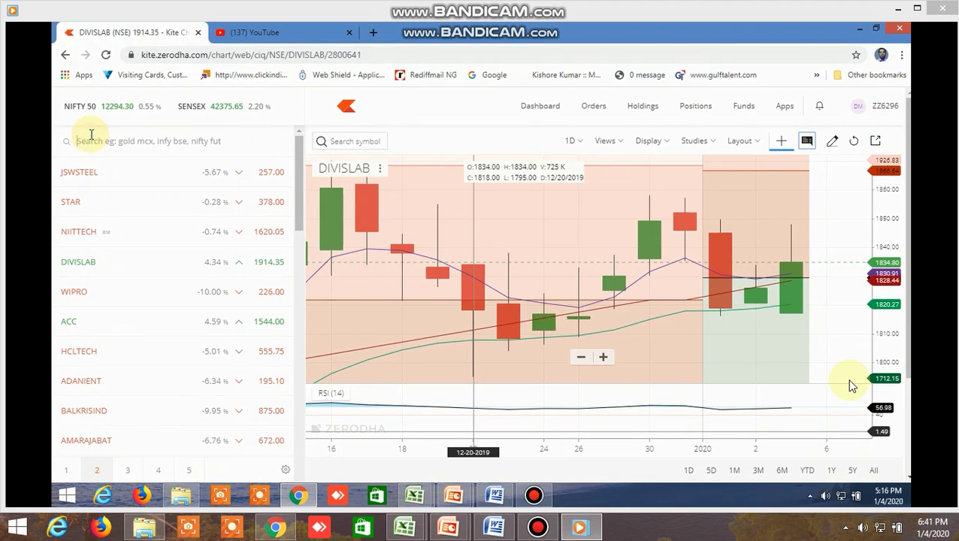
{"action": "type", "text": "chol"}
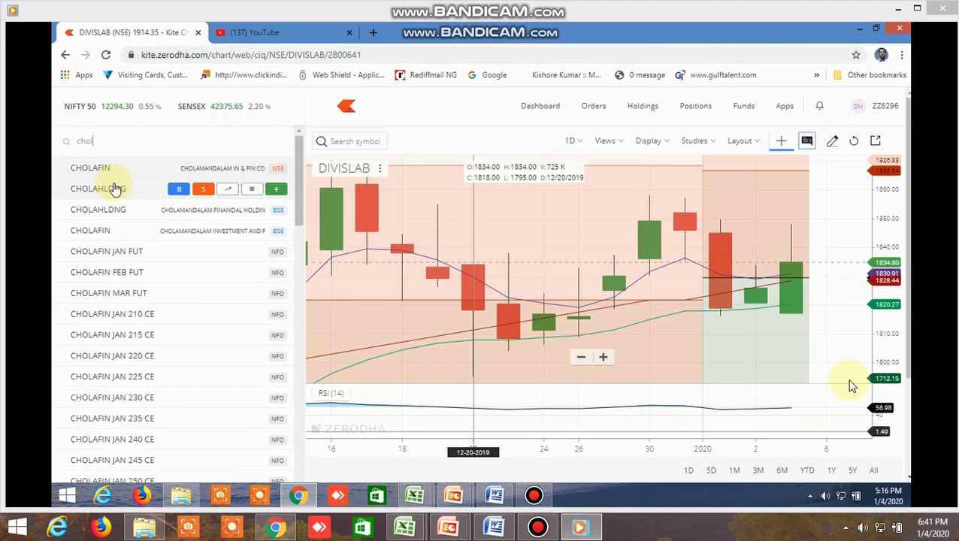
{"action": "type", "text": "afin"}
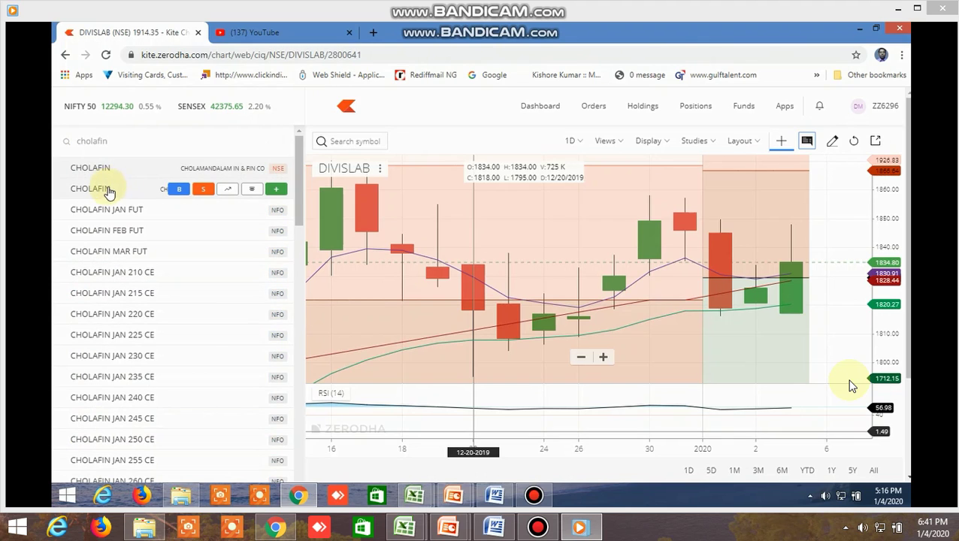
{"action": "left_click", "coordinate": [102, 167]}
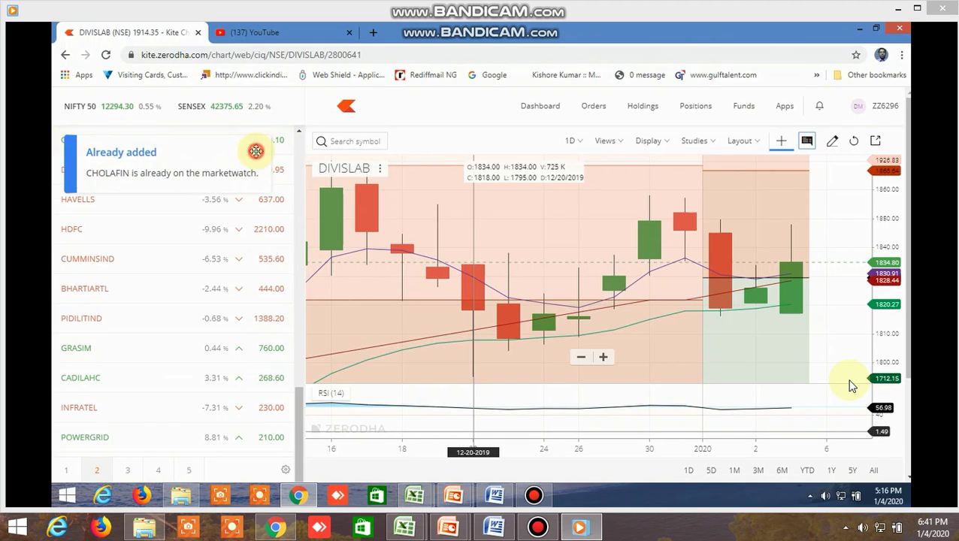
{"action": "left_click", "coordinate": [215, 143]}
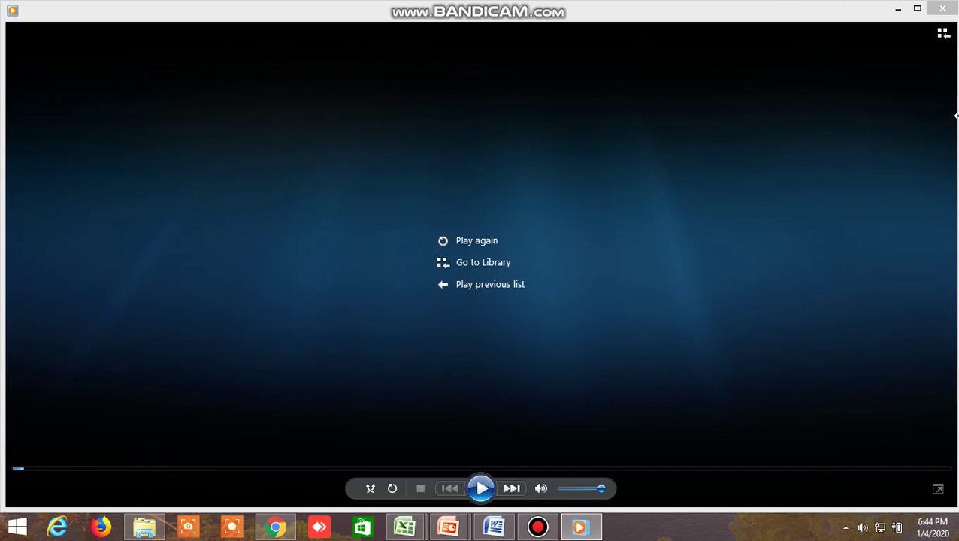
Step: Close the Windows Media Player window after the recorded screener video ends
{"action": "left_click", "coordinate": [944, 9]}
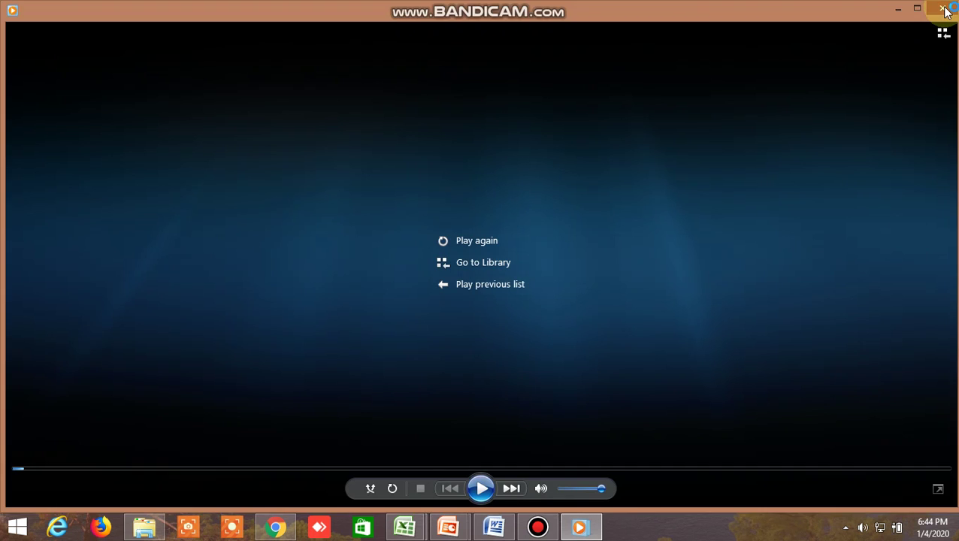